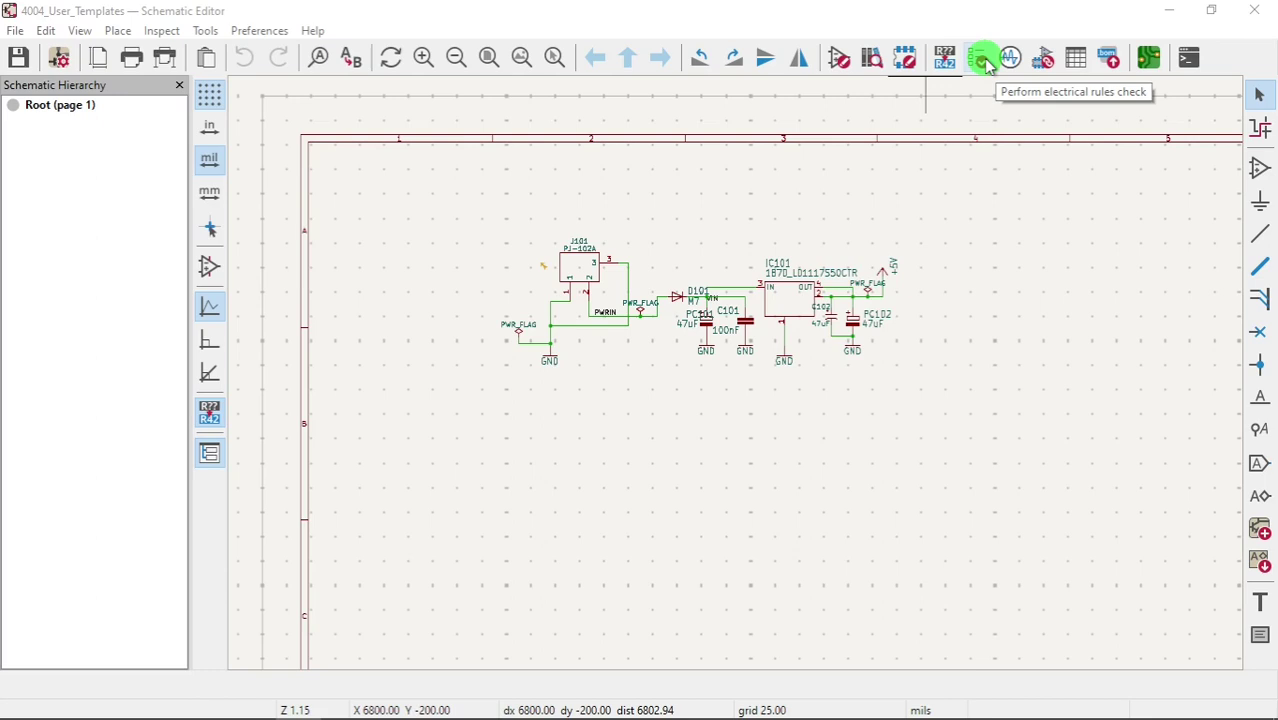
Run the electrical rules check and move its results aside to reveal the J101 area
left_click(983, 60)
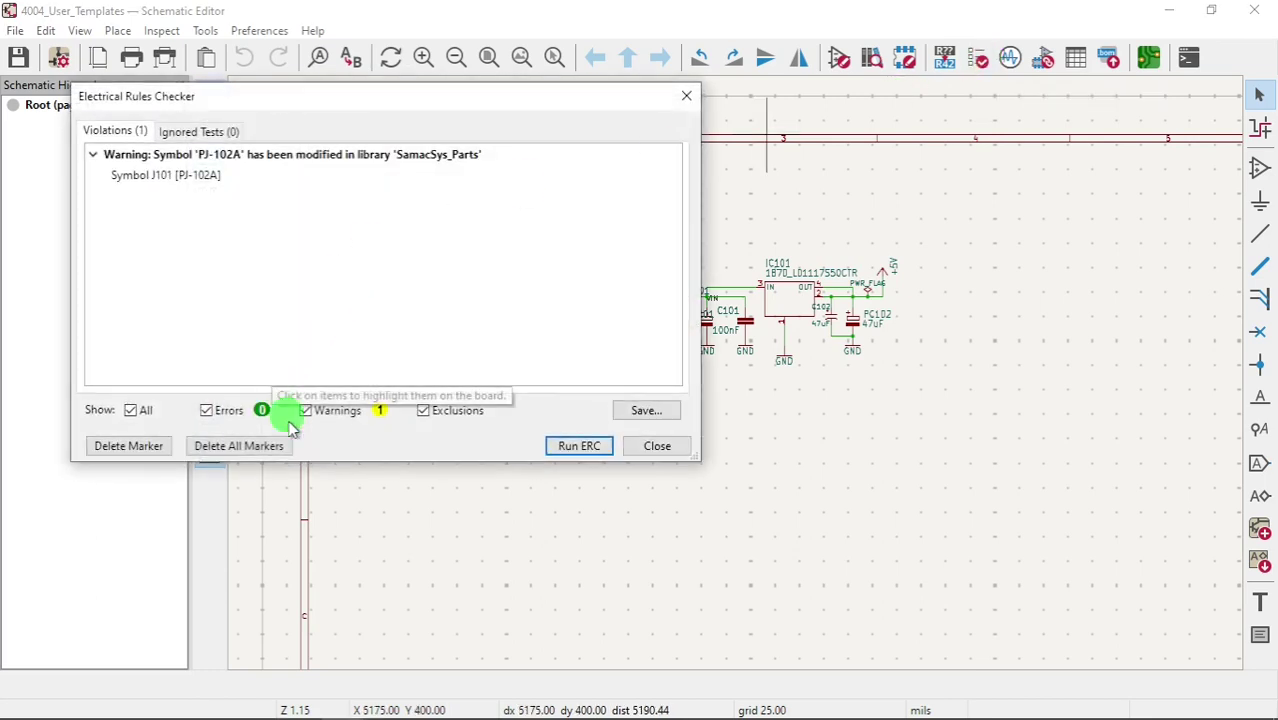
left_click(576, 445)
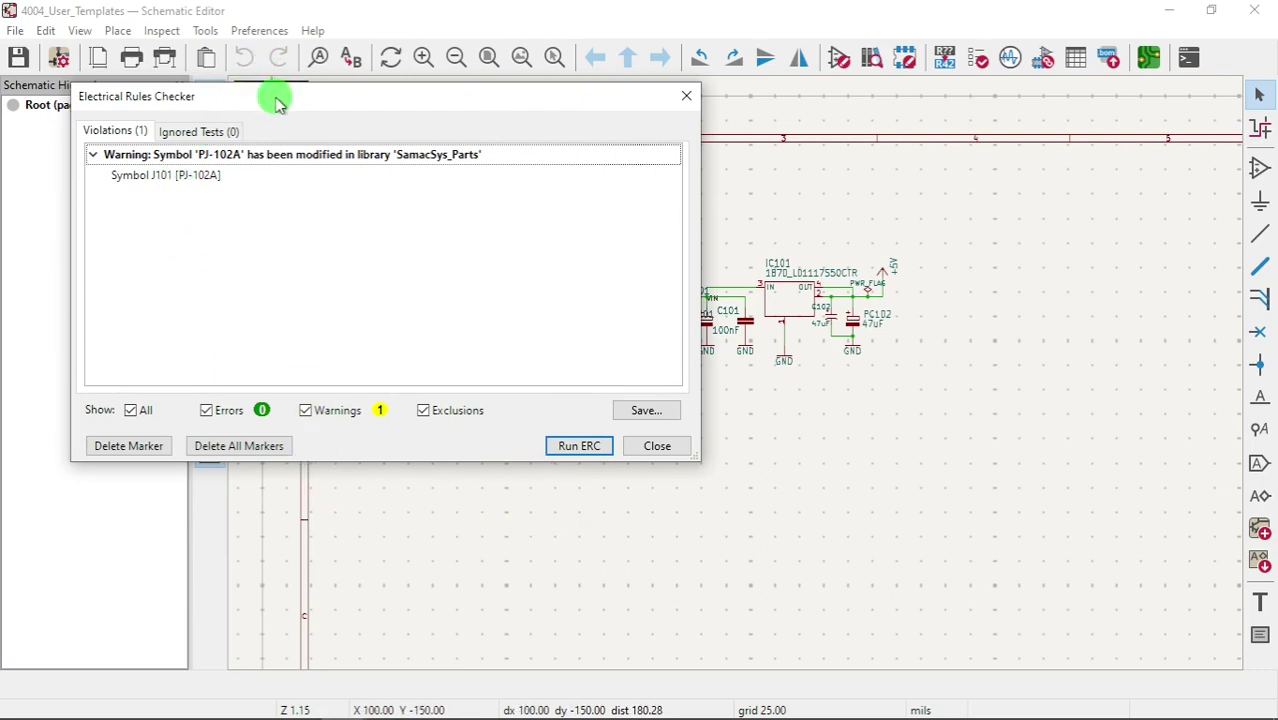
left_click_drag(277, 103, 509, 391)
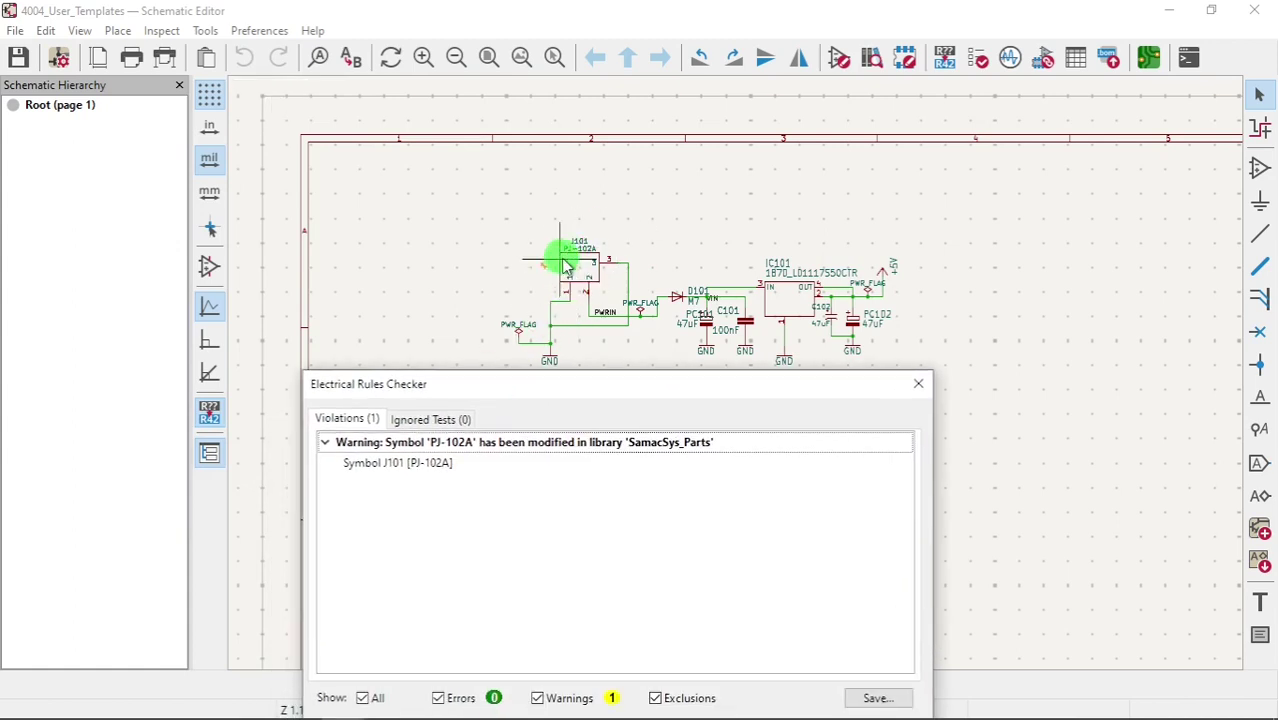
Close the electrical rules check results
left_click(920, 386)
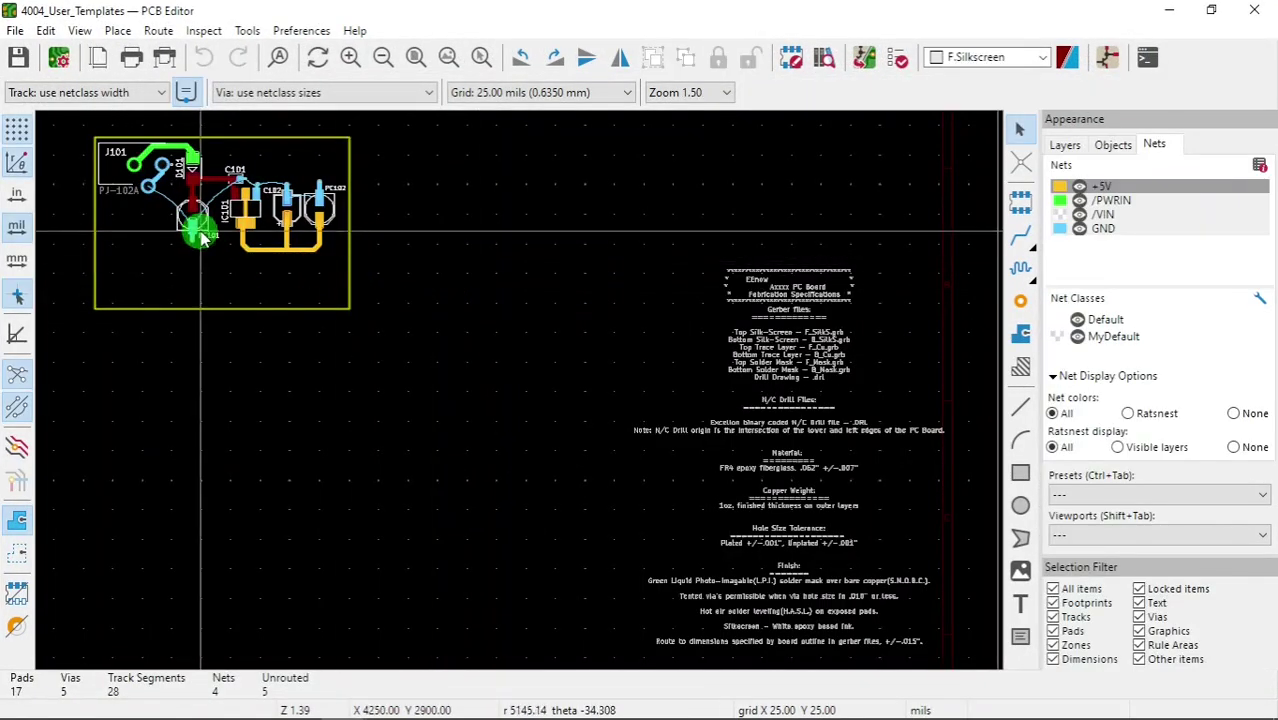
Run the board DRC, dismiss the zero-sized pad warning, and review the five unconnected GND via violations
left_click(899, 59)
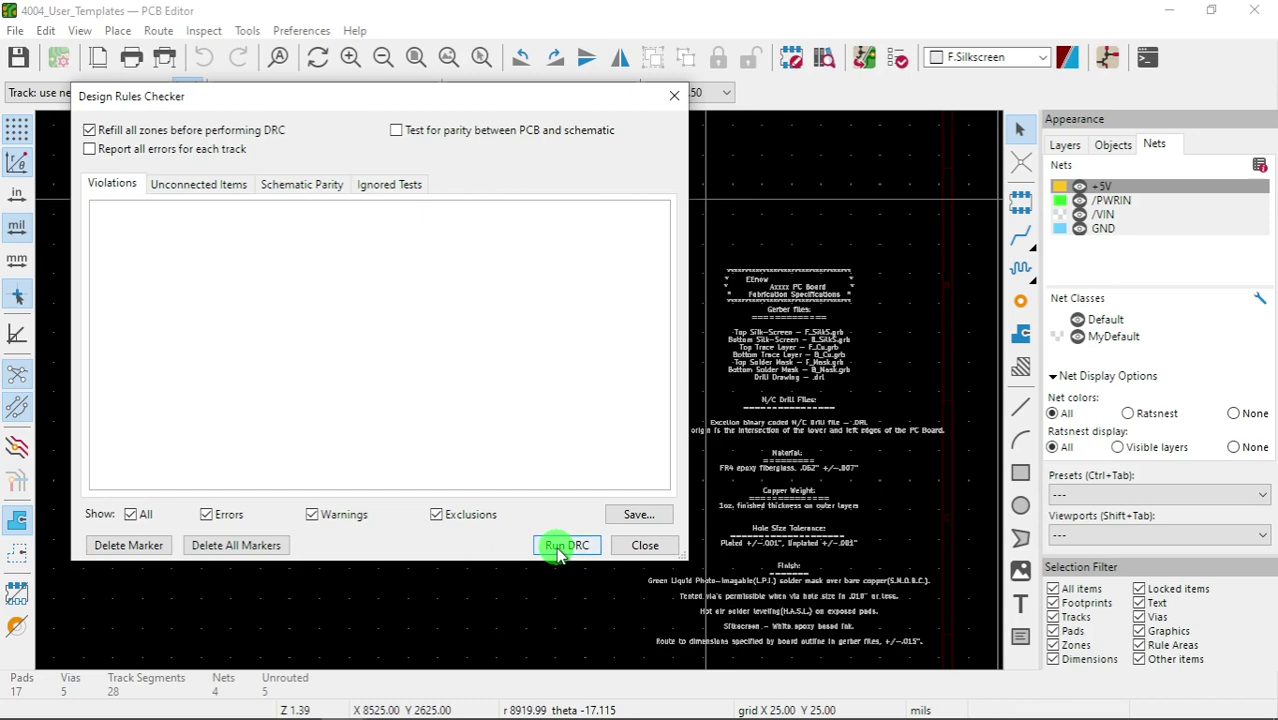
left_click(563, 546)
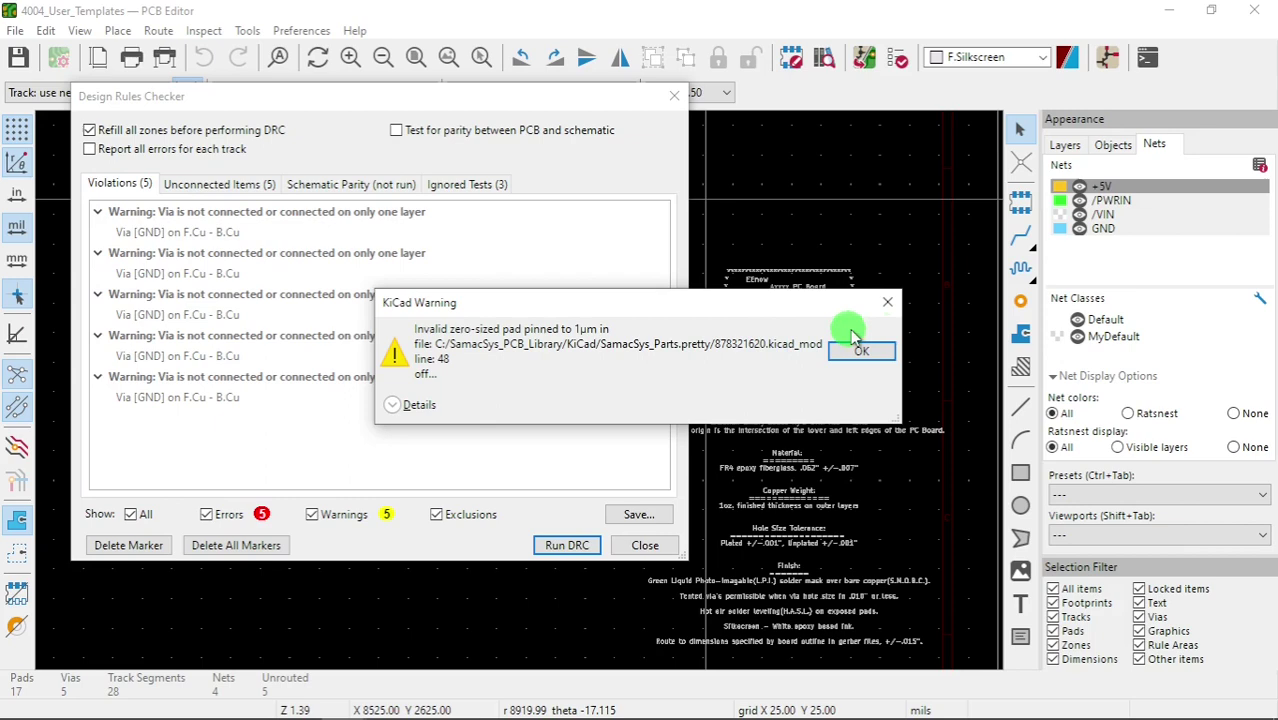
left_click(862, 353)
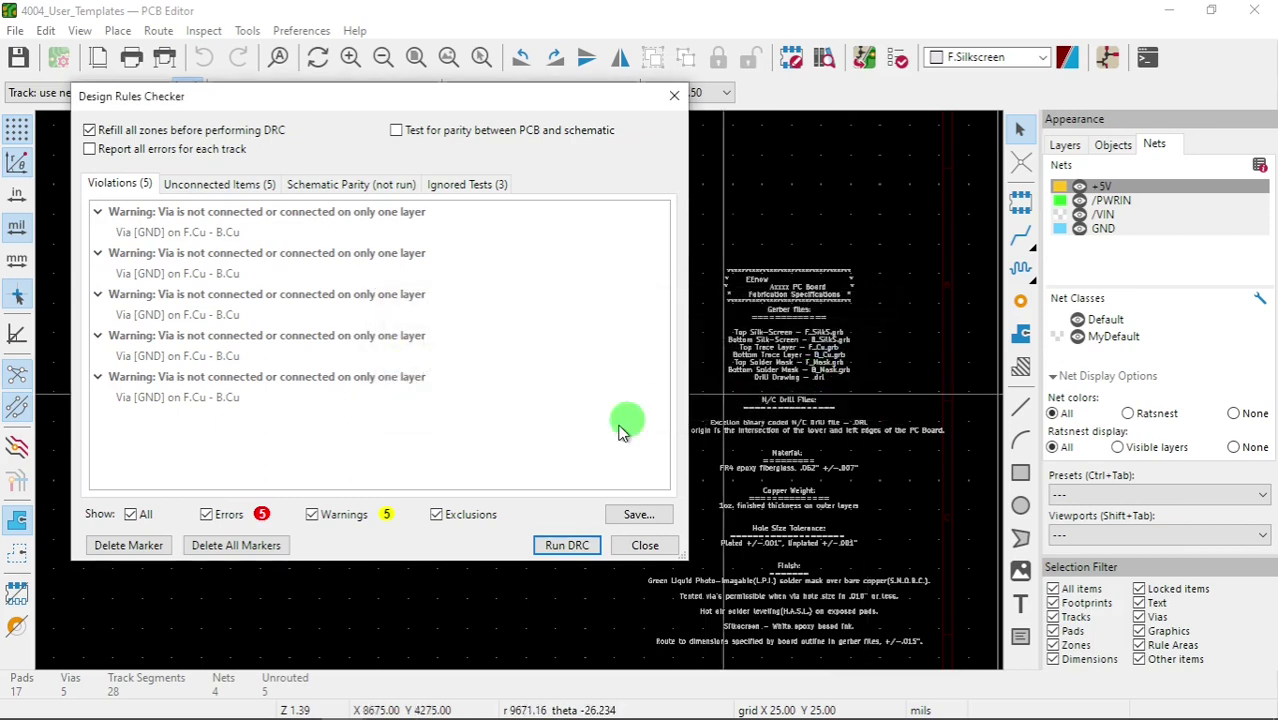
left_click(645, 546)
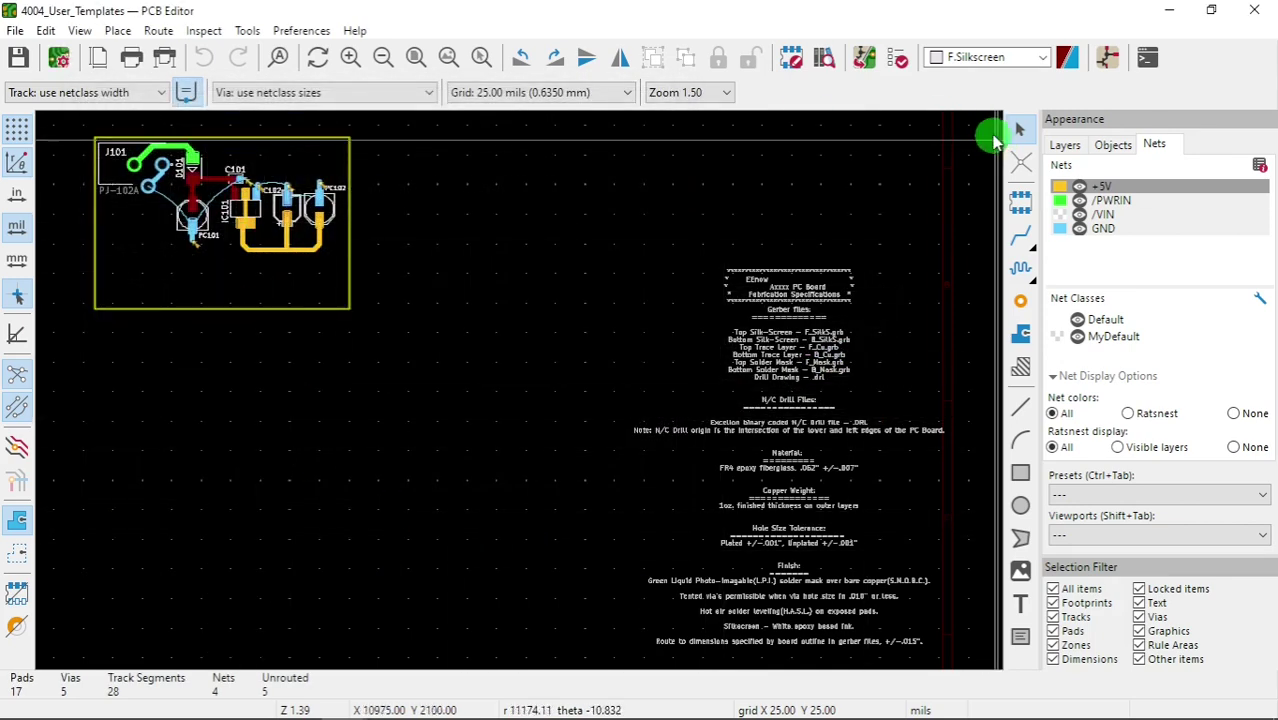
left_click(900, 60)
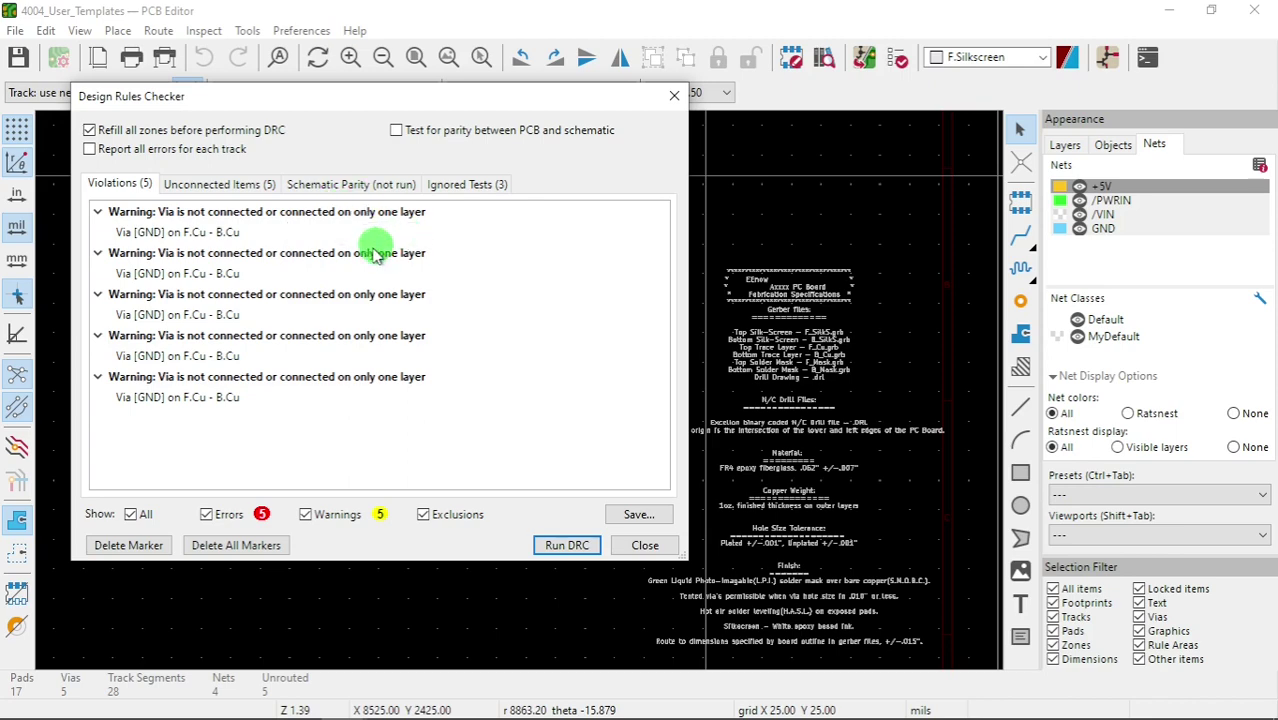
left_click(646, 546)
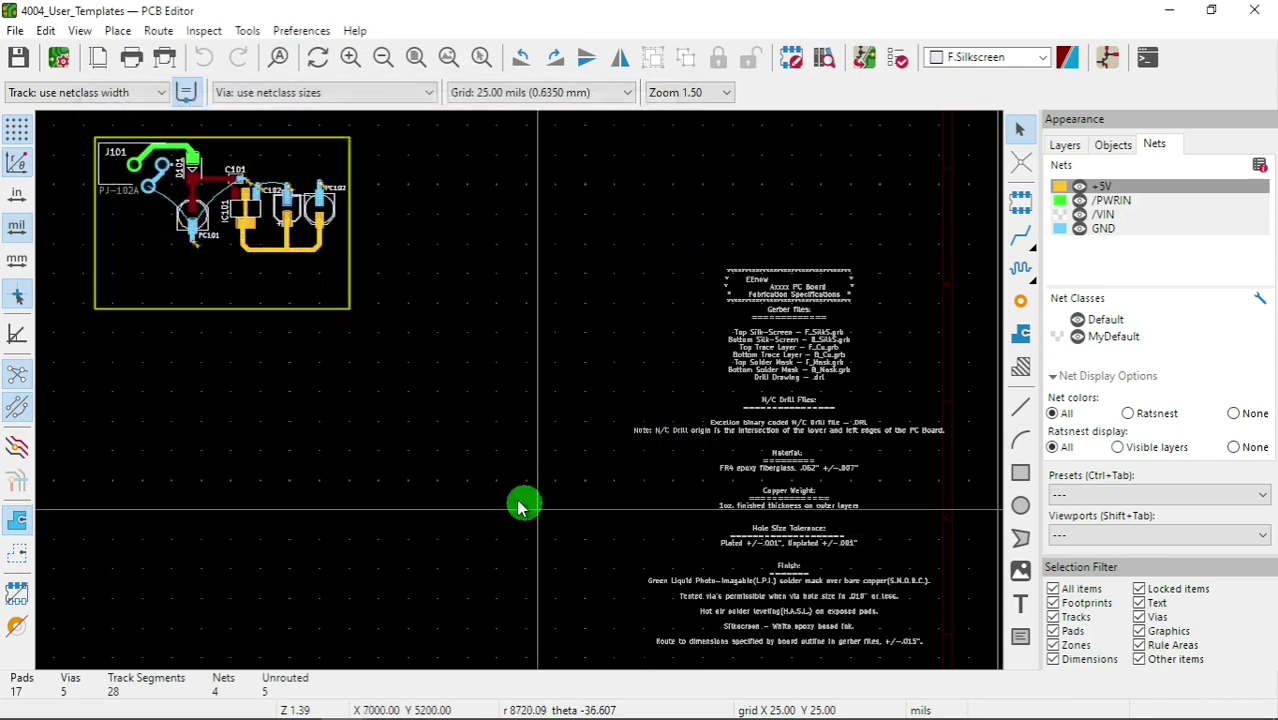
Zoom to the board, make F.Cu the active layer, and begin adding a filled zone
middle_click_drag(331, 285, 522, 391)
scroll(522, 391, "down", 2)
scroll(521, 398, "up", 3)
scroll(520, 398, "up", 2)
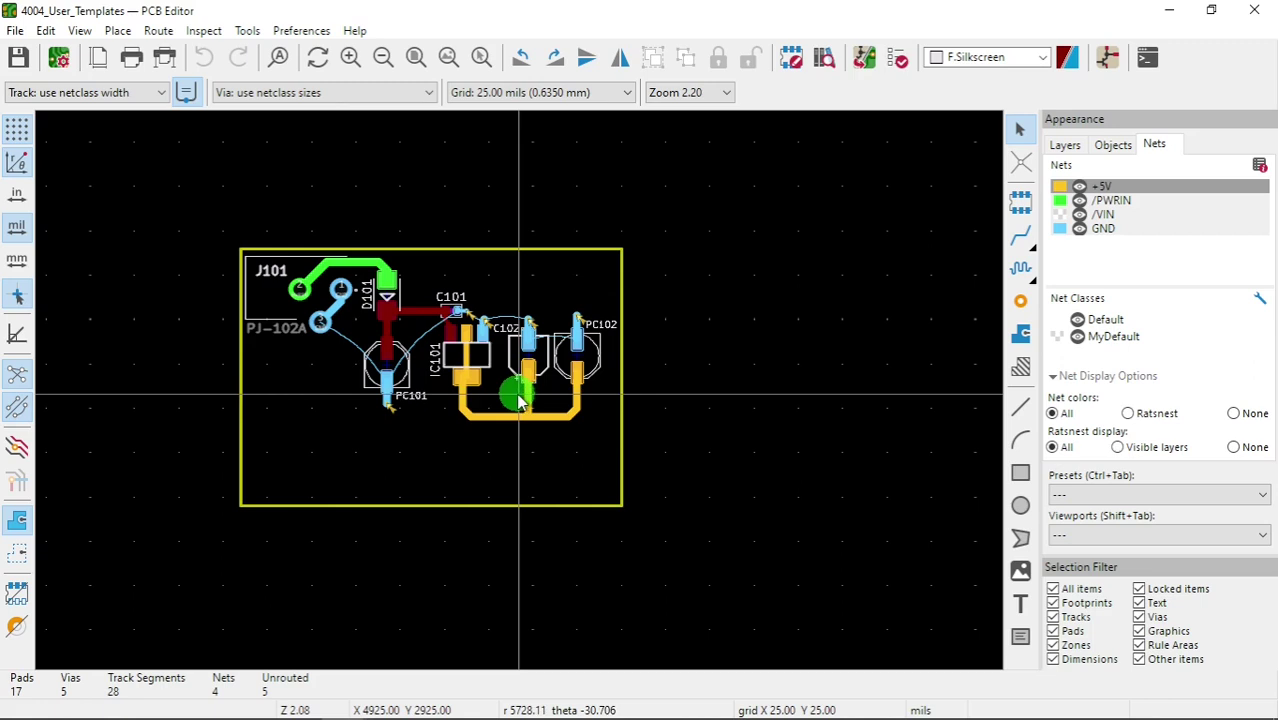
left_click(1020, 336)
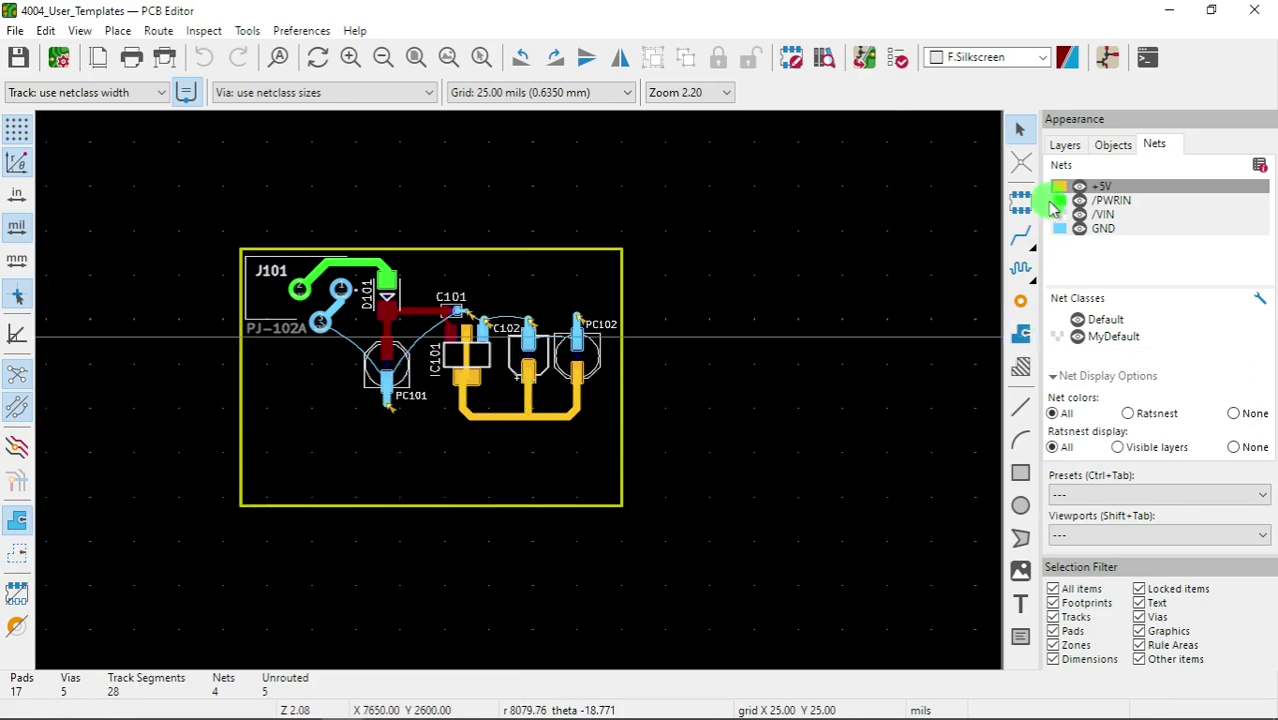
left_click(1065, 145)
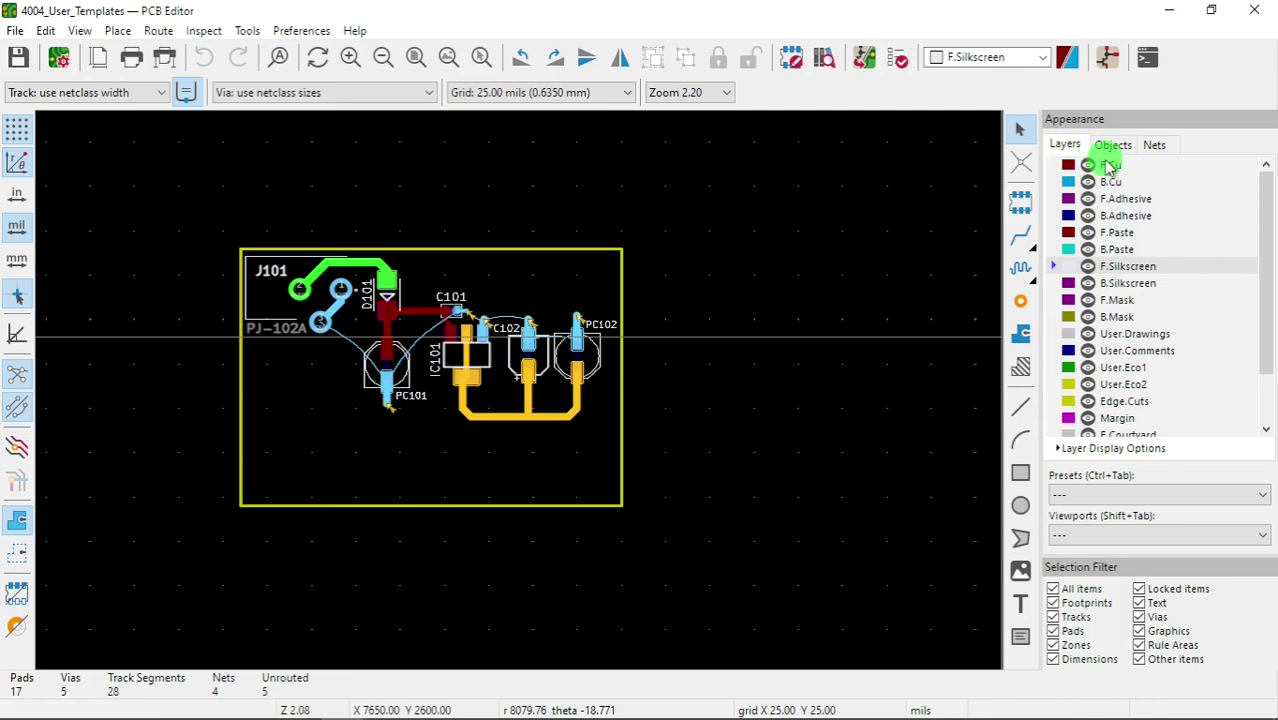
left_click(1108, 166)
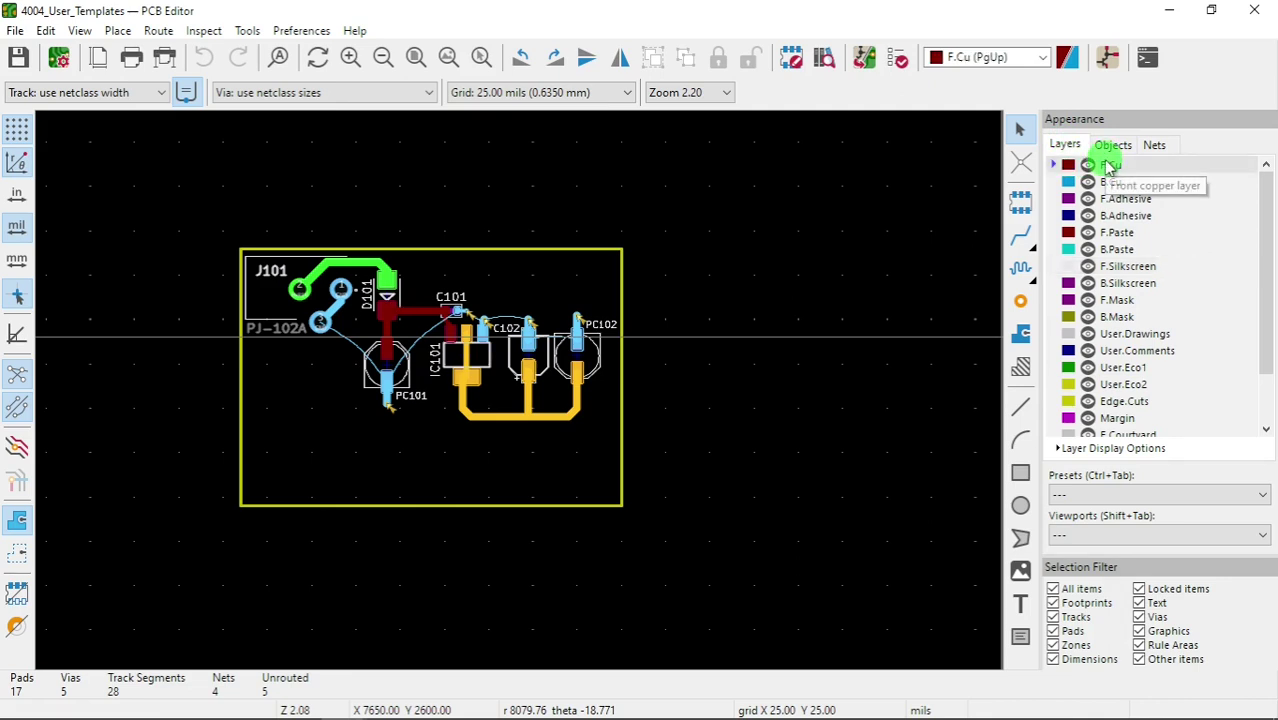
left_click(1020, 335)
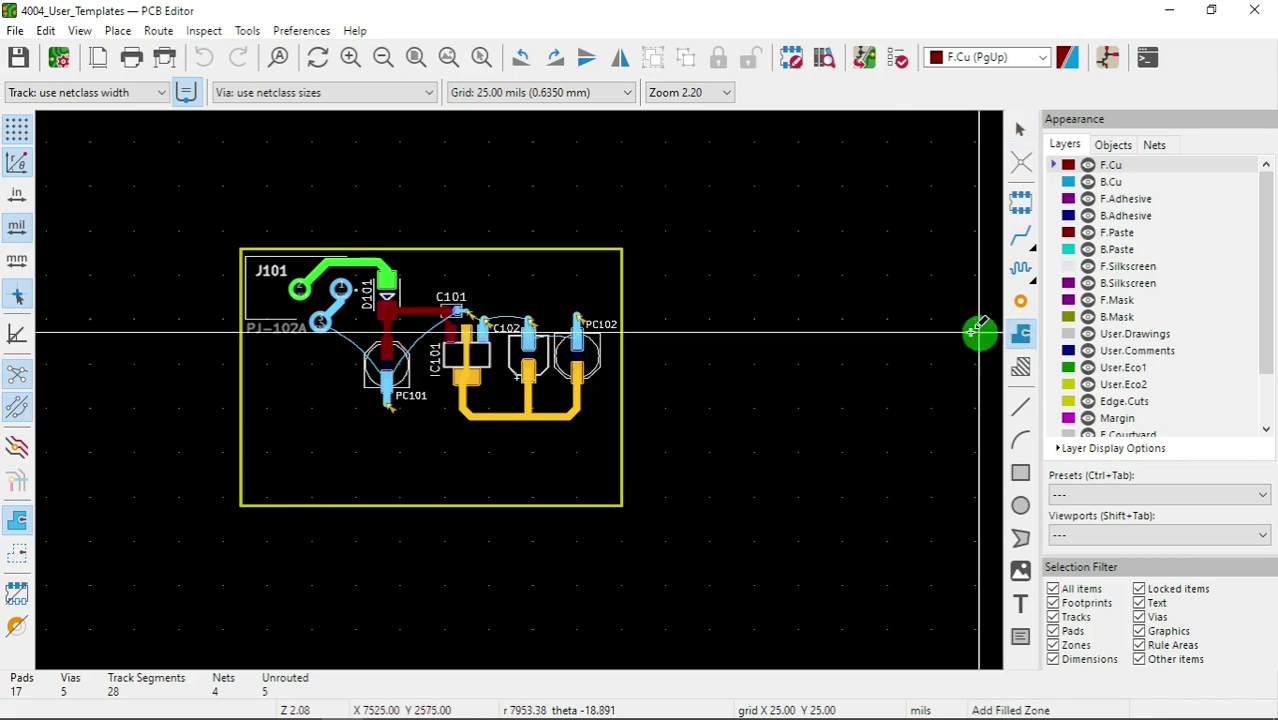
Assign the F.Cu zone to GND and outline it around the four board corners, closing the outline
left_click(228, 229)
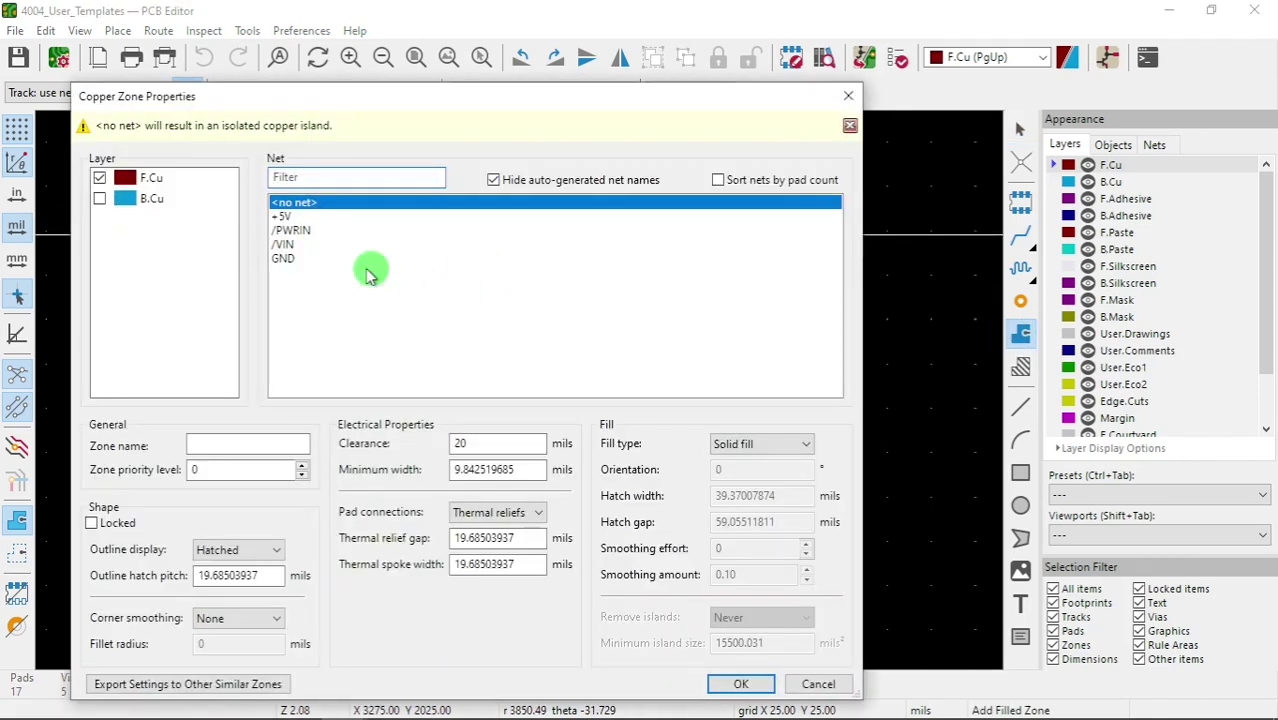
left_click(292, 259)
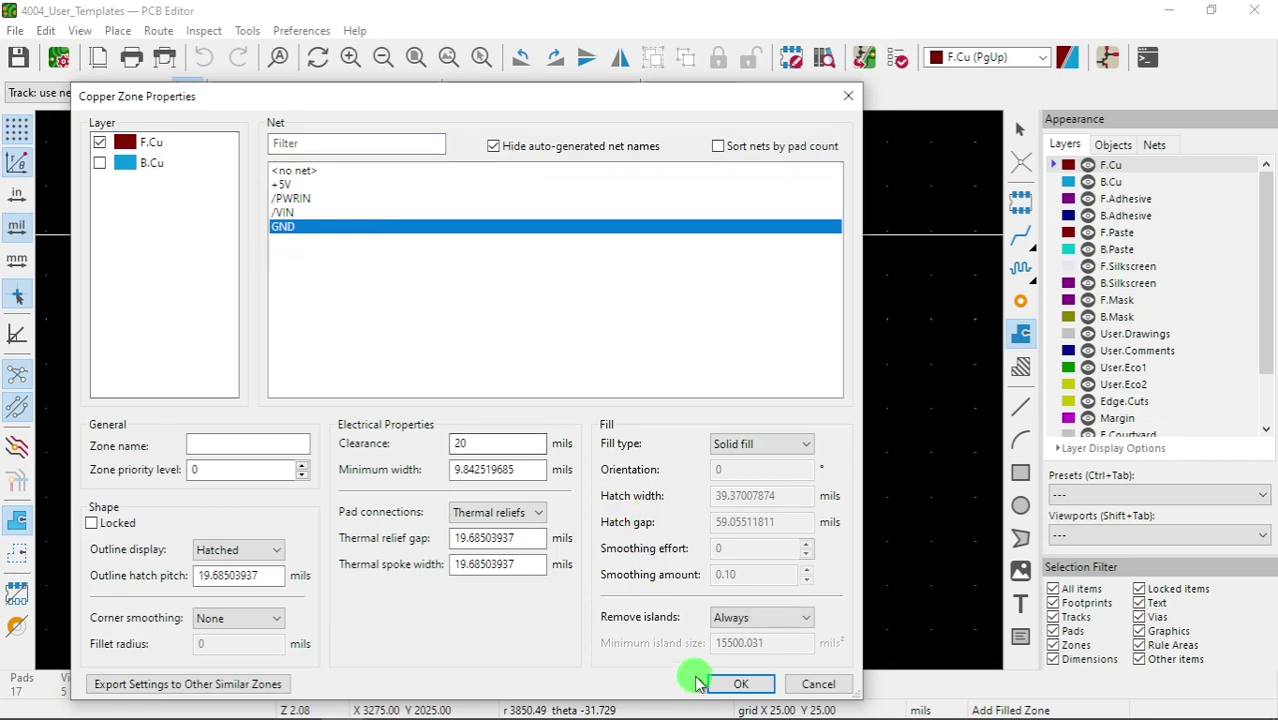
left_click(740, 682)
left_click(634, 236)
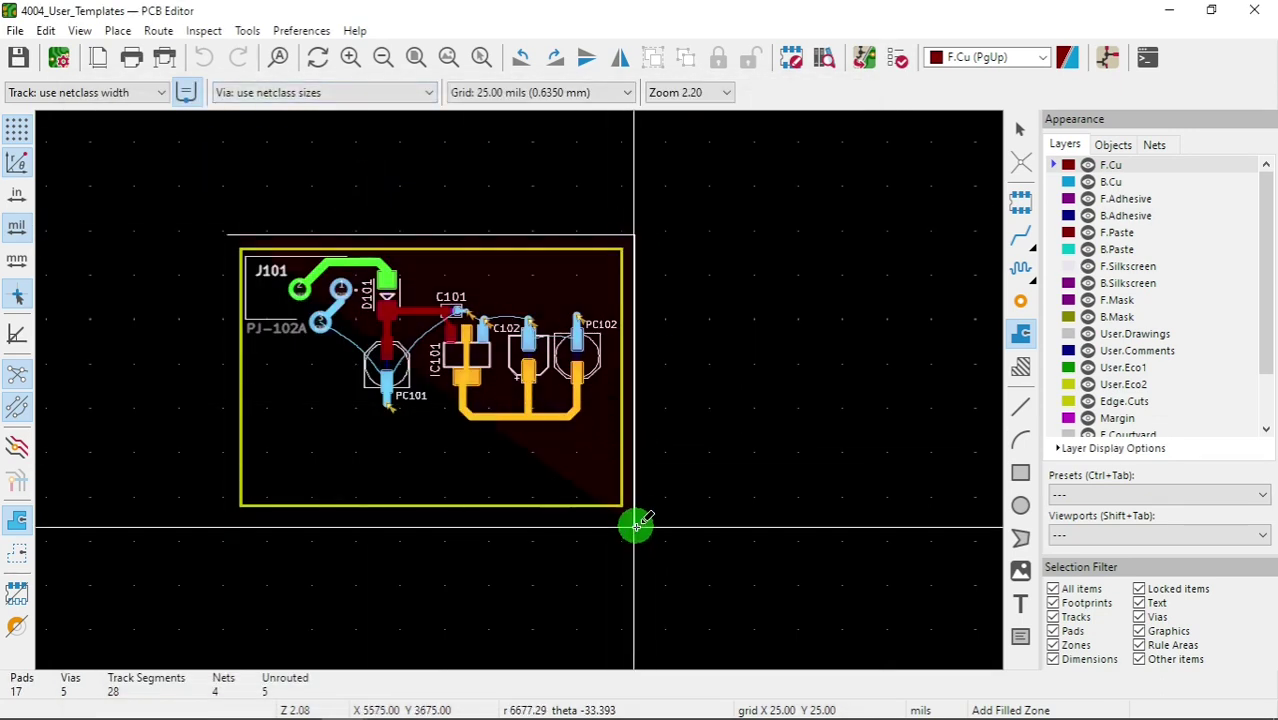
left_click(634, 526)
left_click(225, 526)
right_click(228, 328)
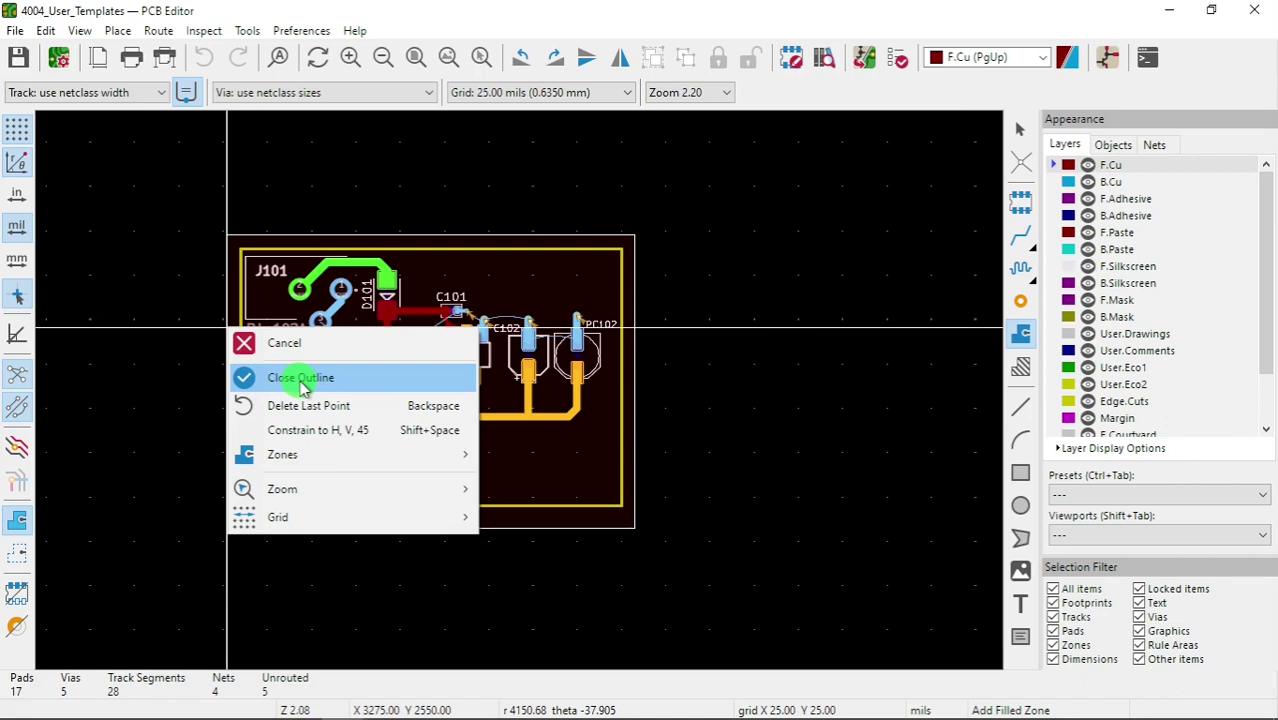
left_click(302, 384)
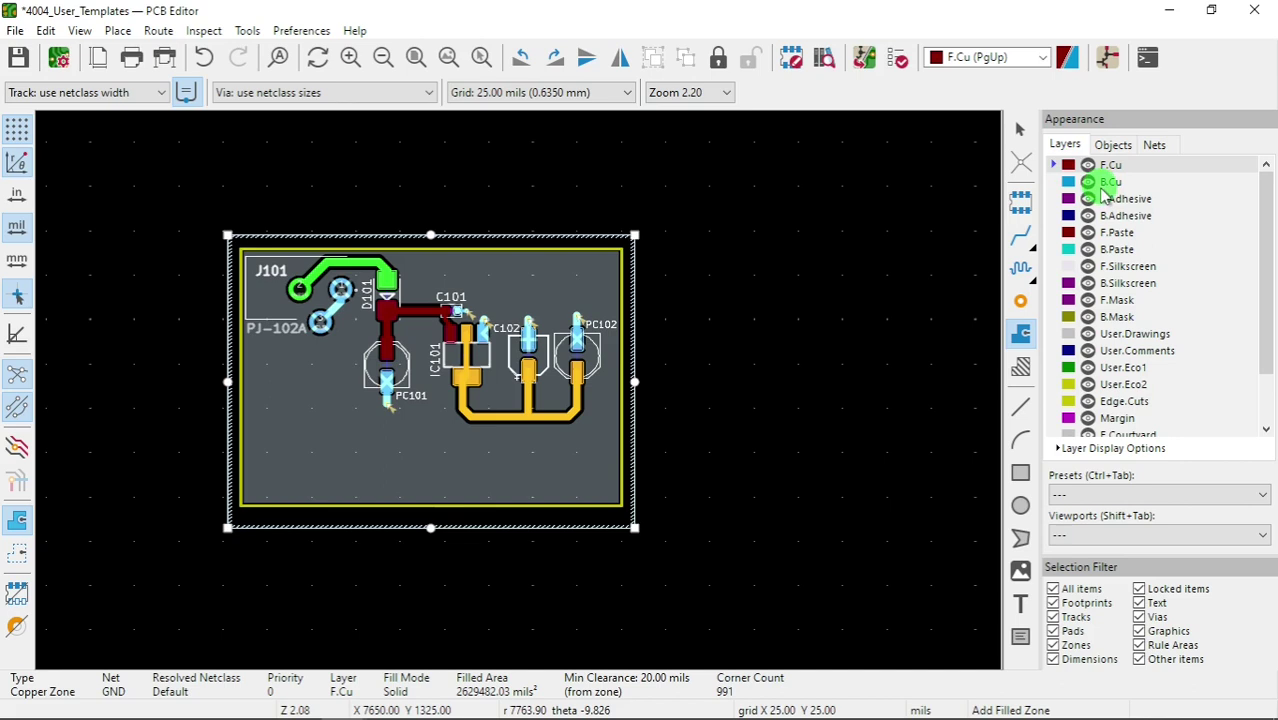
Draw a GND filled zone on B.Cu around the four board corners and close its outline
left_click(1076, 183)
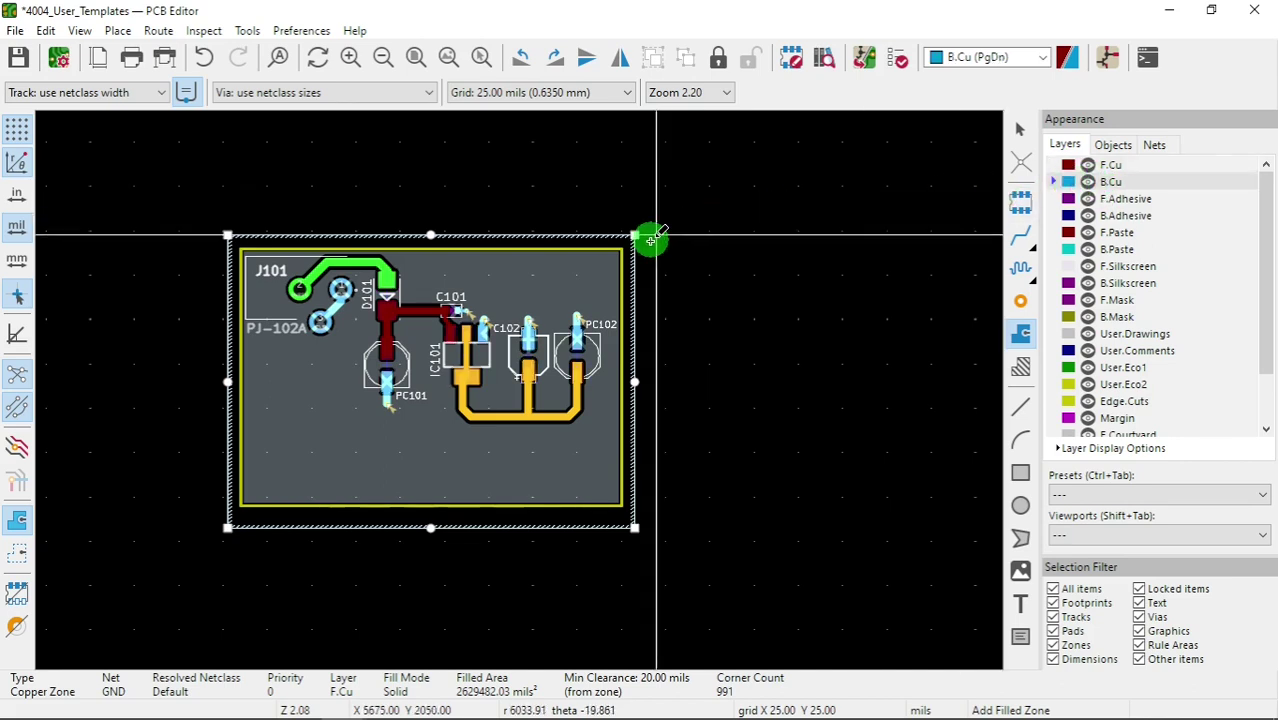
left_click(208, 200)
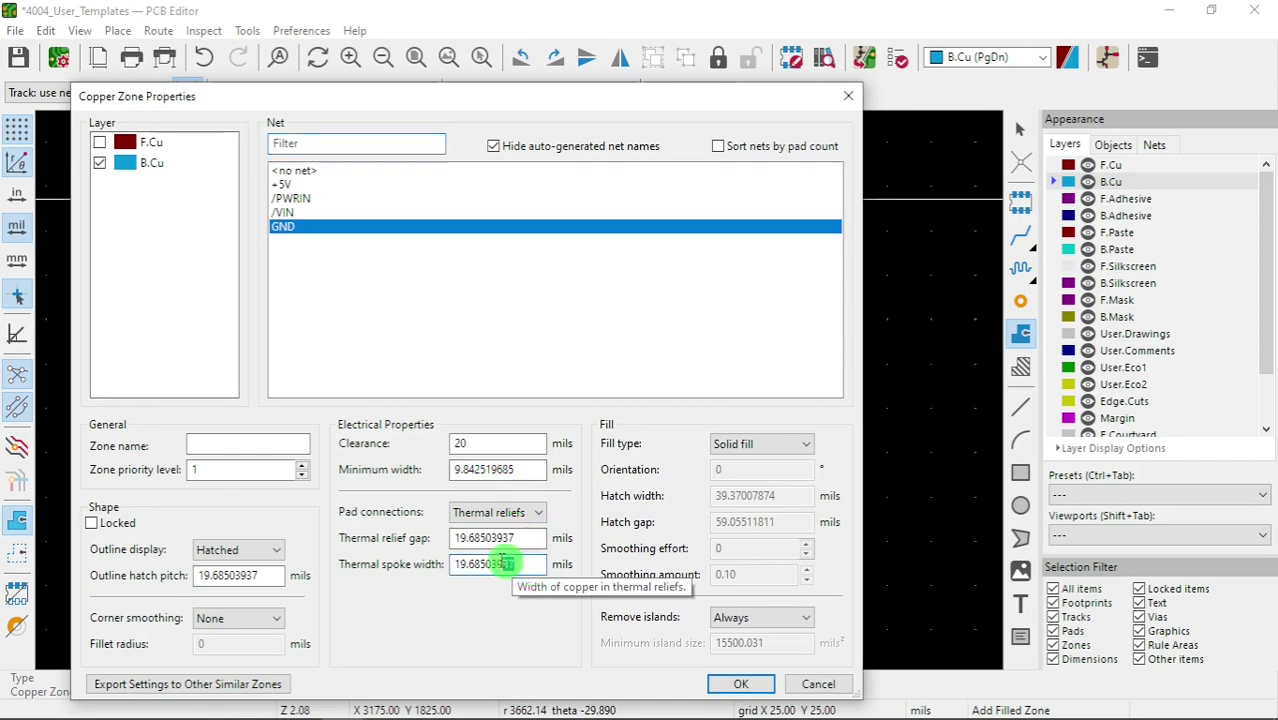
left_click(740, 684)
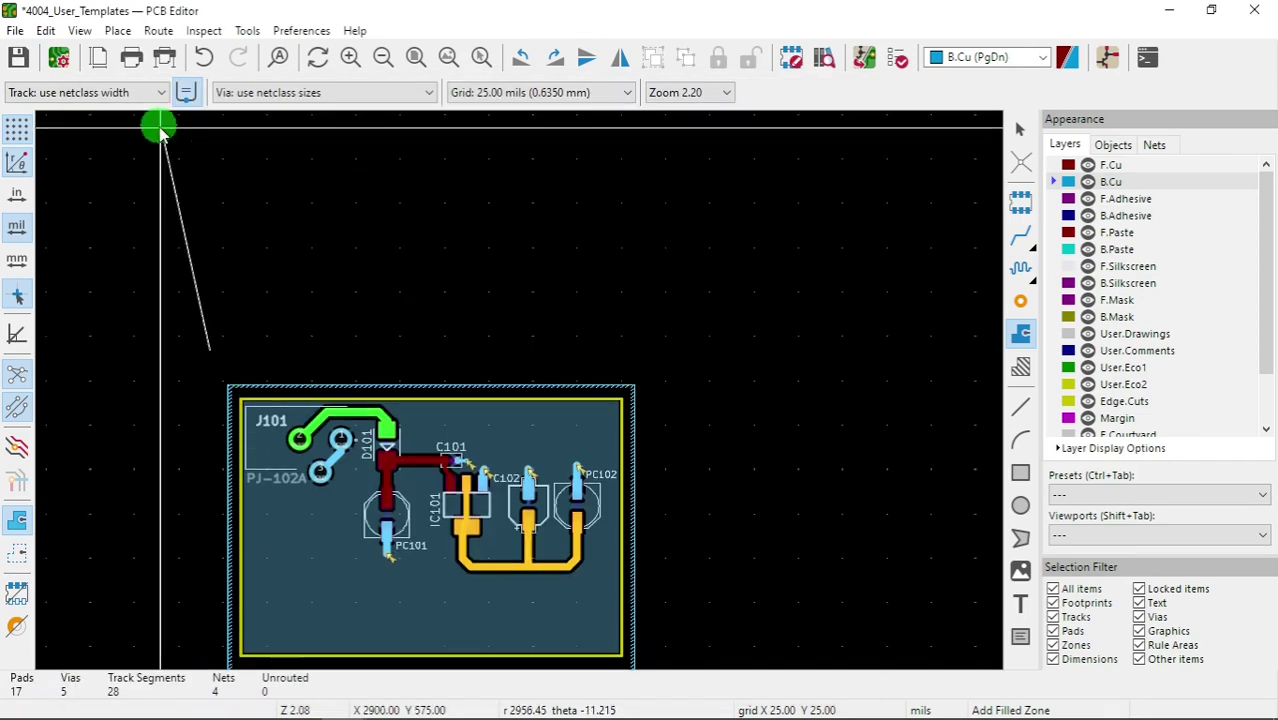
left_click(651, 351)
left_click(648, 497)
left_click(205, 497)
scroll(528, 382, "up", 3)
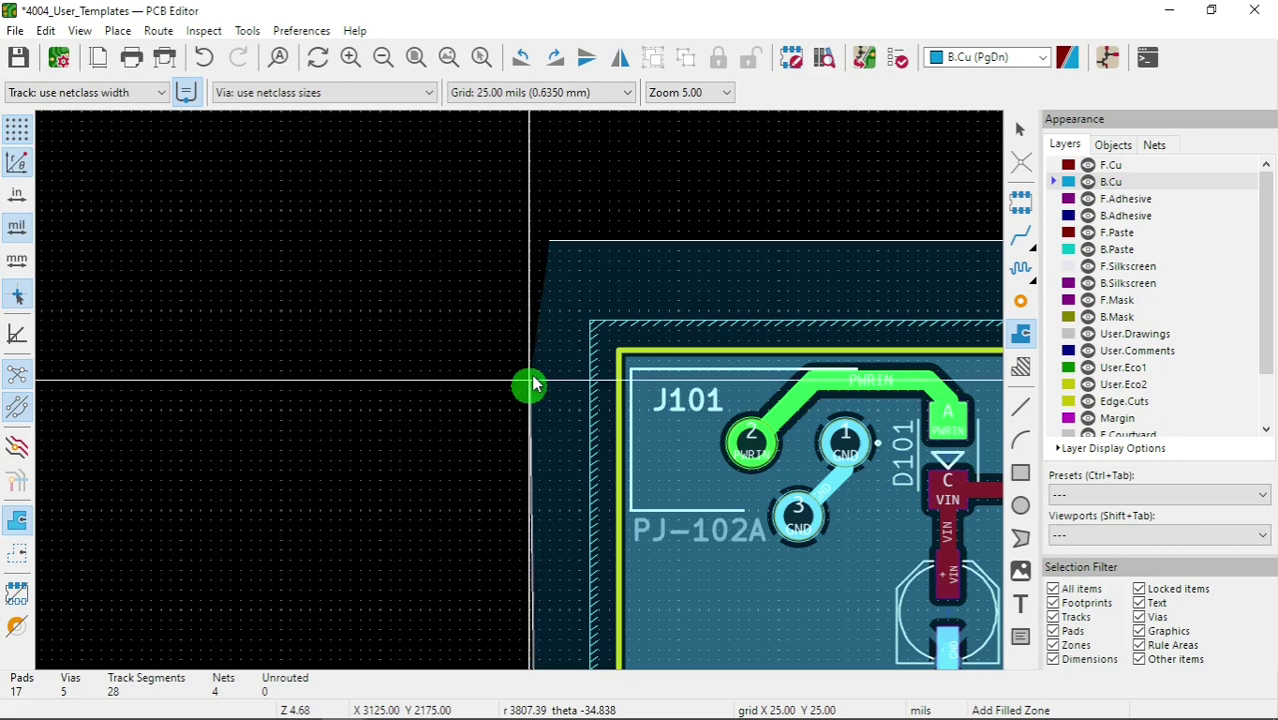
right_click(548, 290)
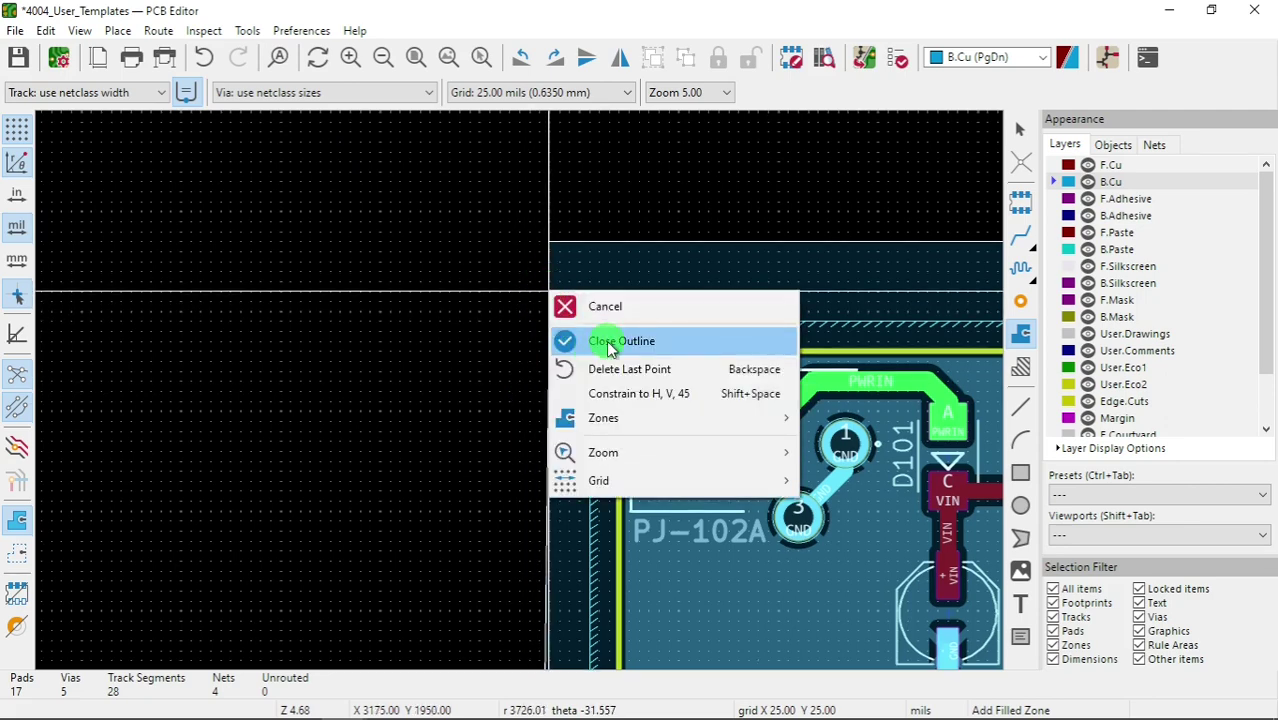
left_click(608, 343)
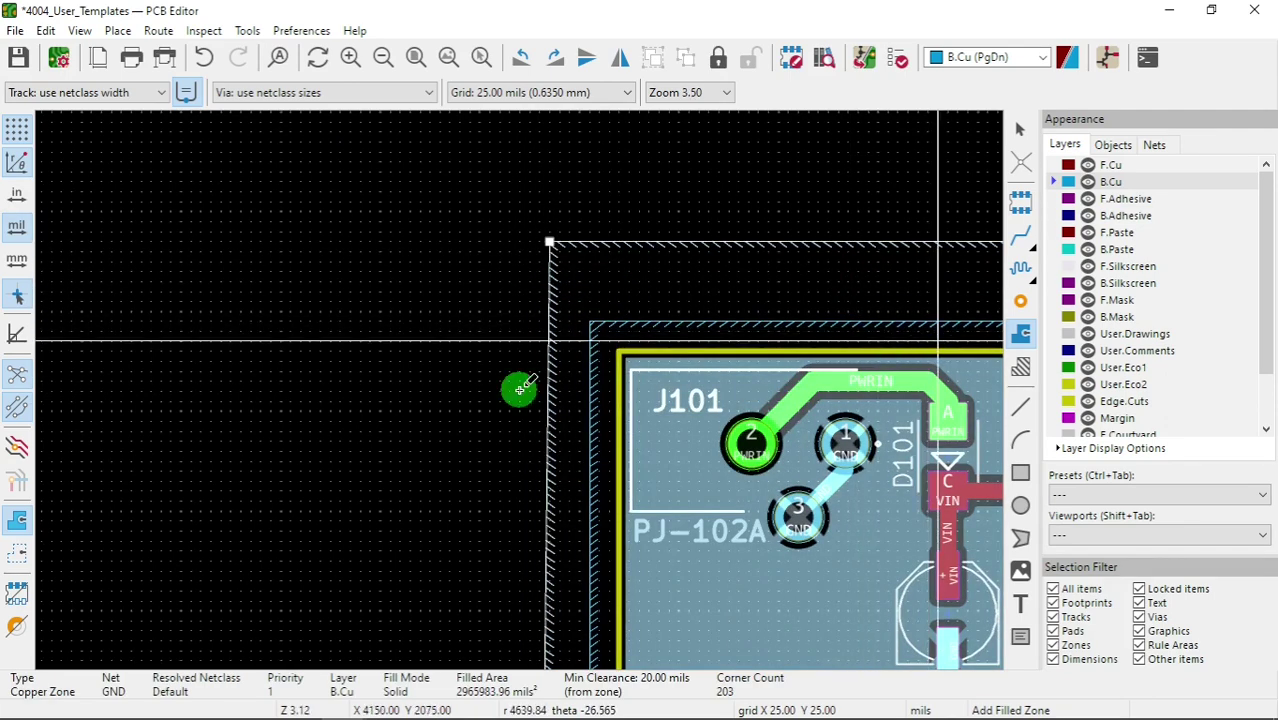
Switch back to F.Cu and refill all copper zones
scroll(528, 392, "down", 3)
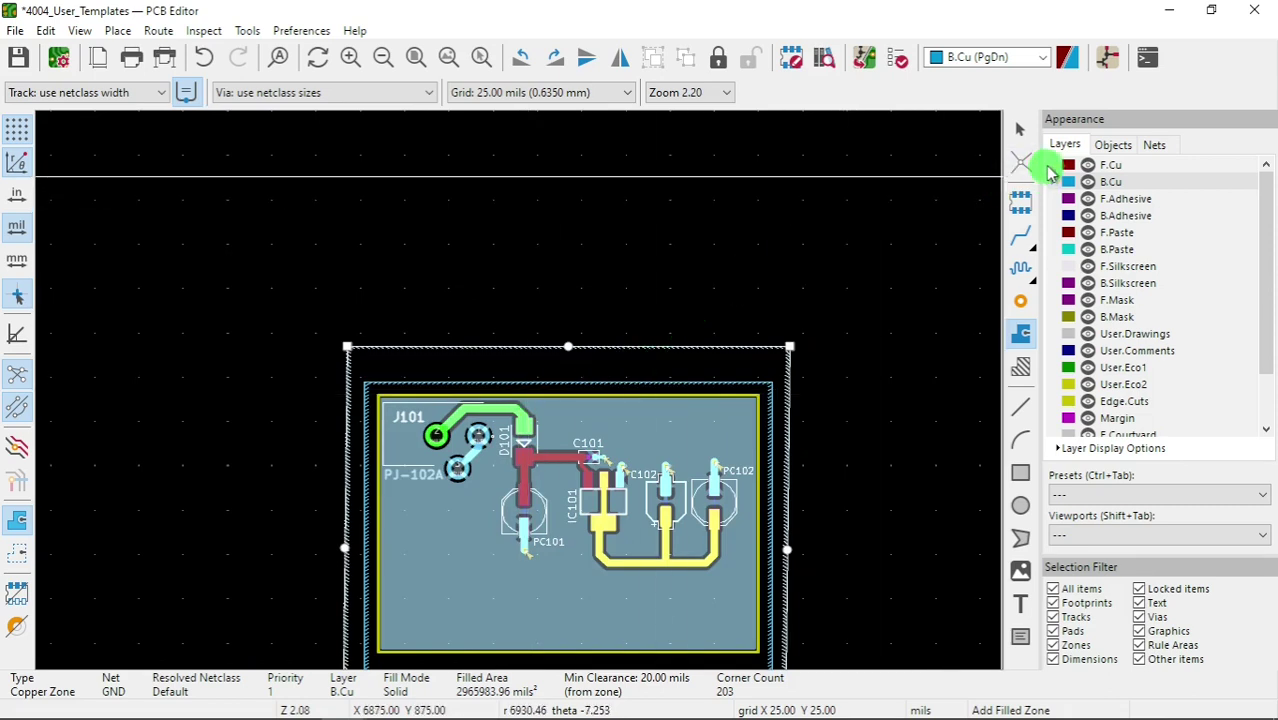
left_click(1060, 164)
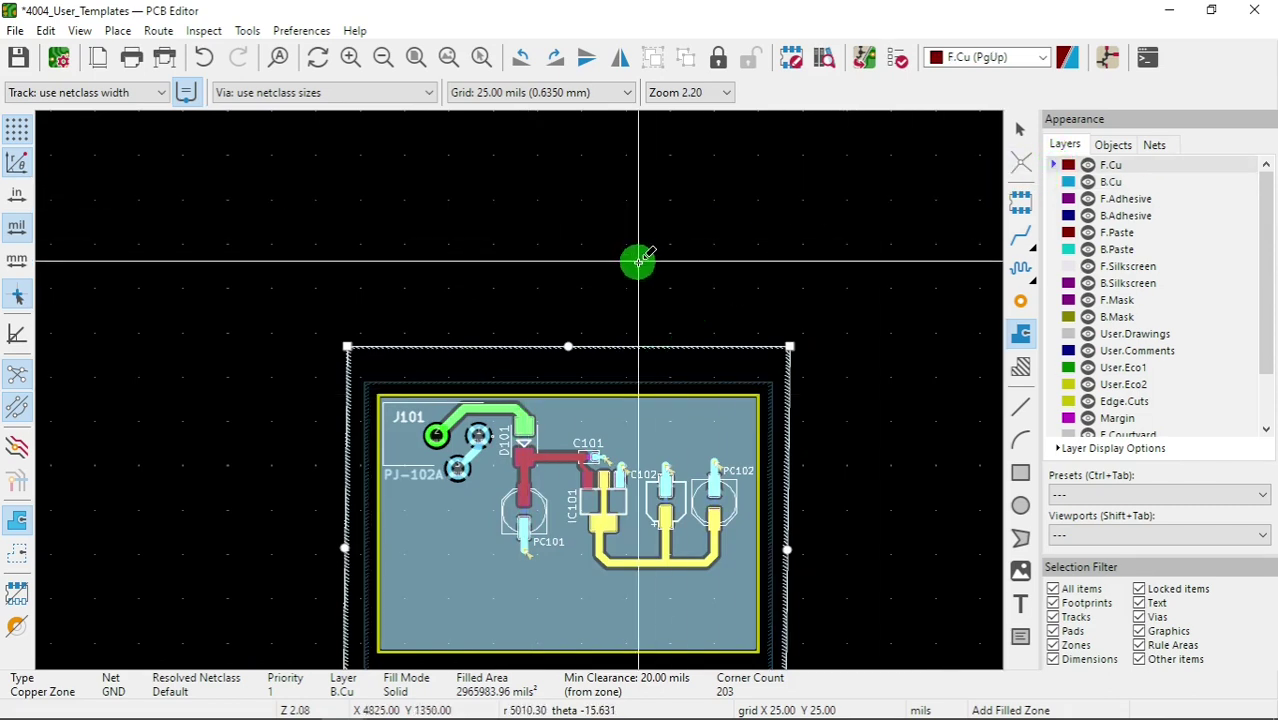
key("b")
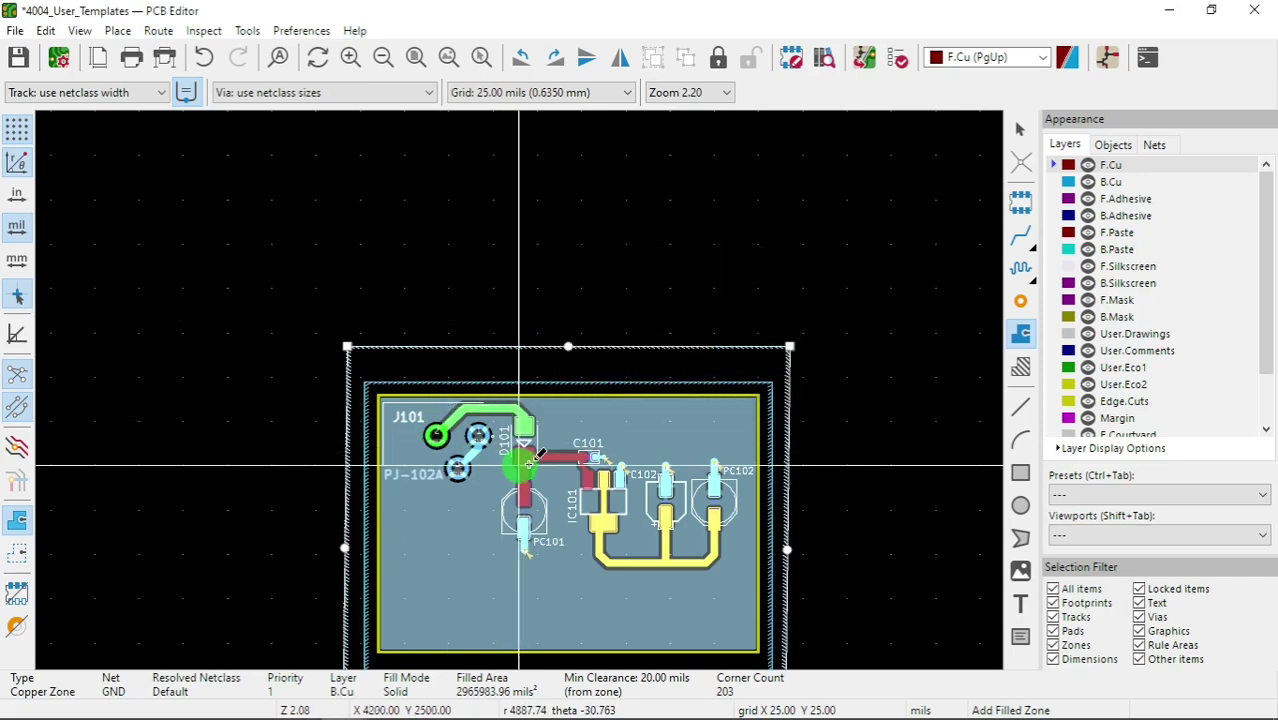
scroll(516, 456, "up", 3)
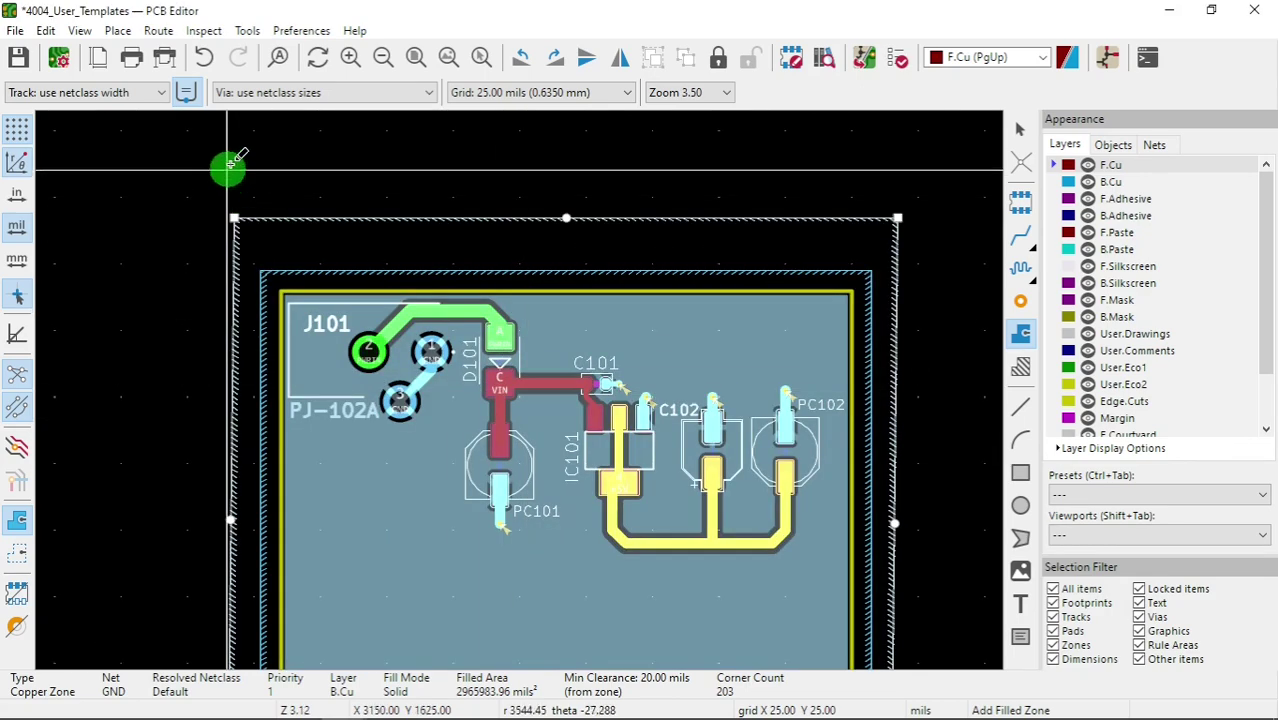
Rerun the DRC and confirm 0 errors, 0 warnings and 0 unconnected items
left_click(866, 64)
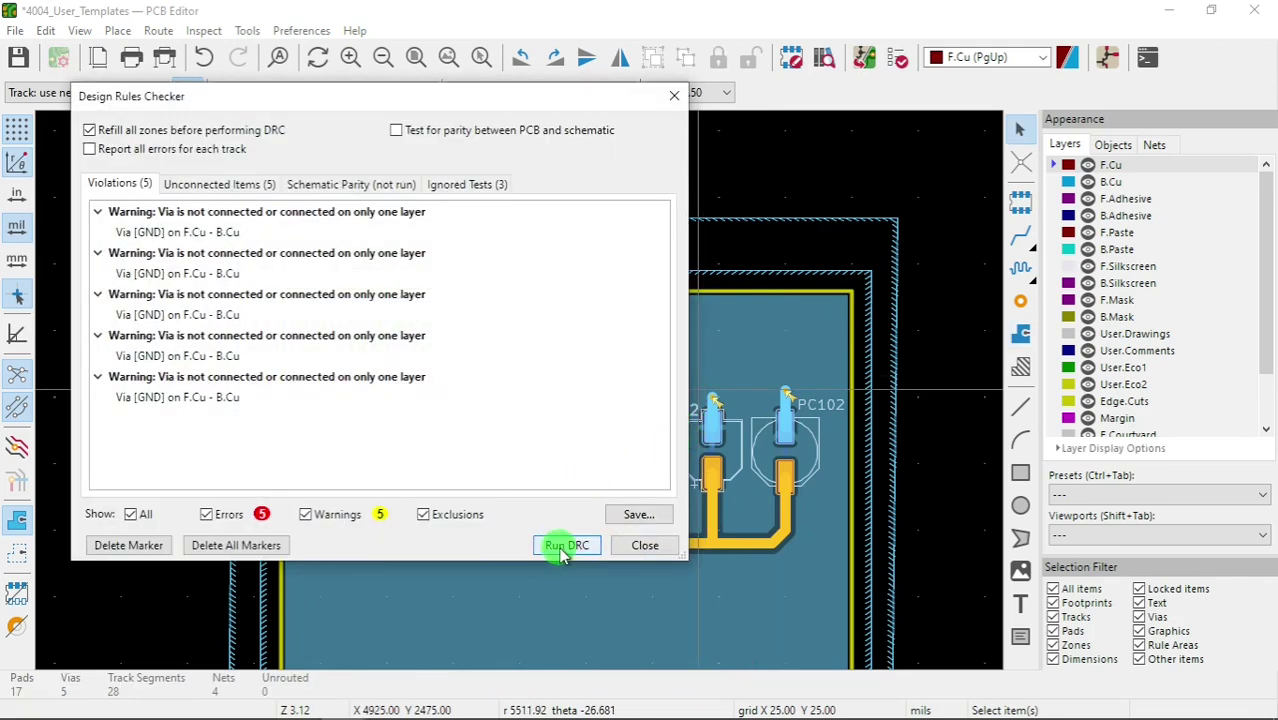
left_click(566, 546)
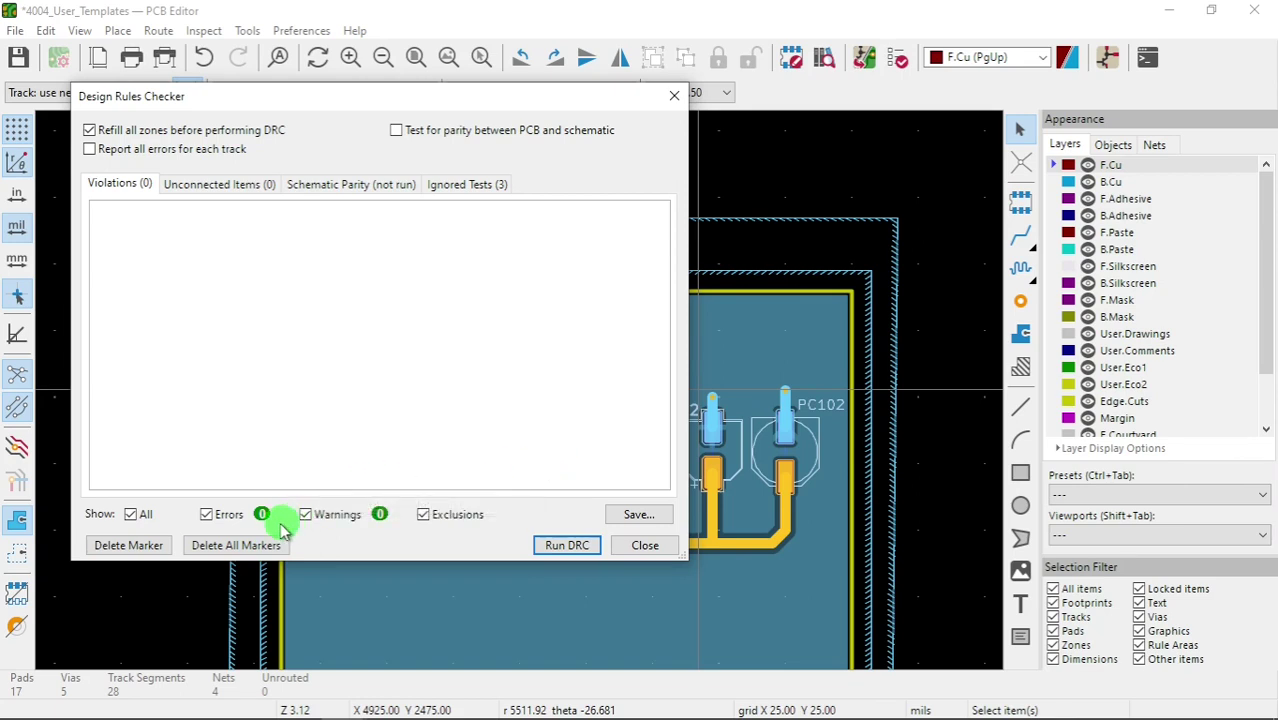
left_click(244, 185)
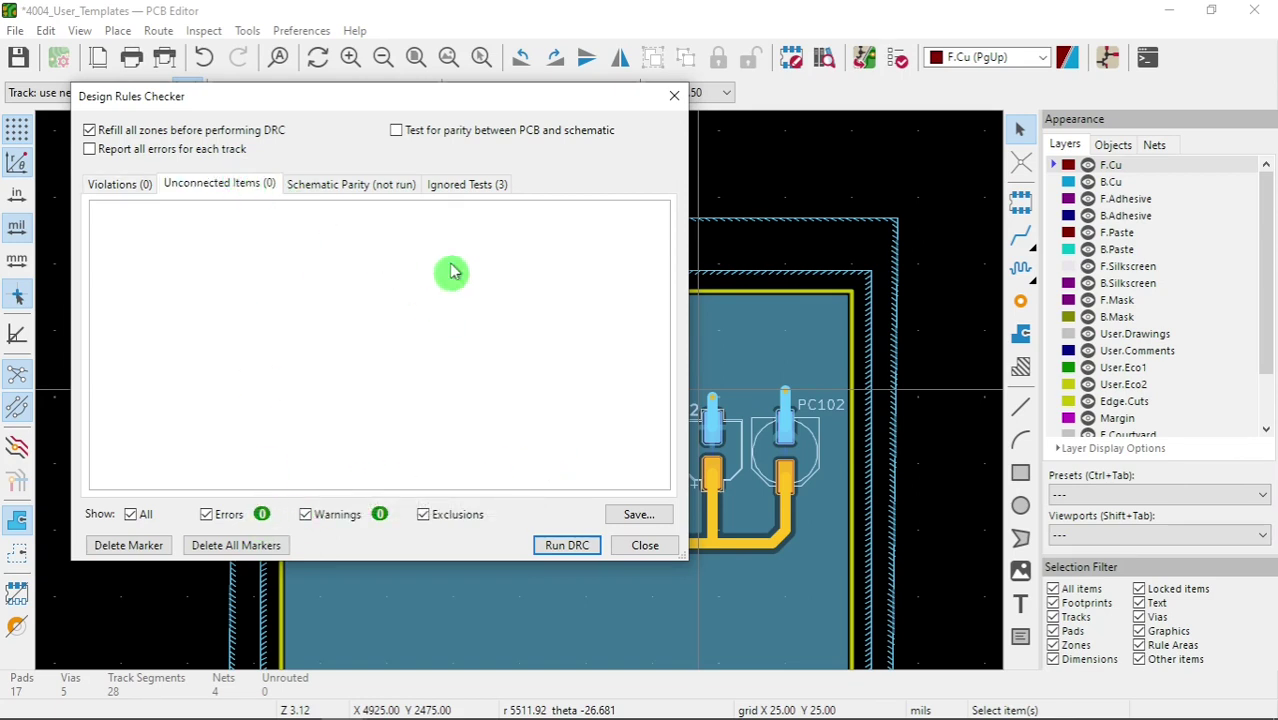